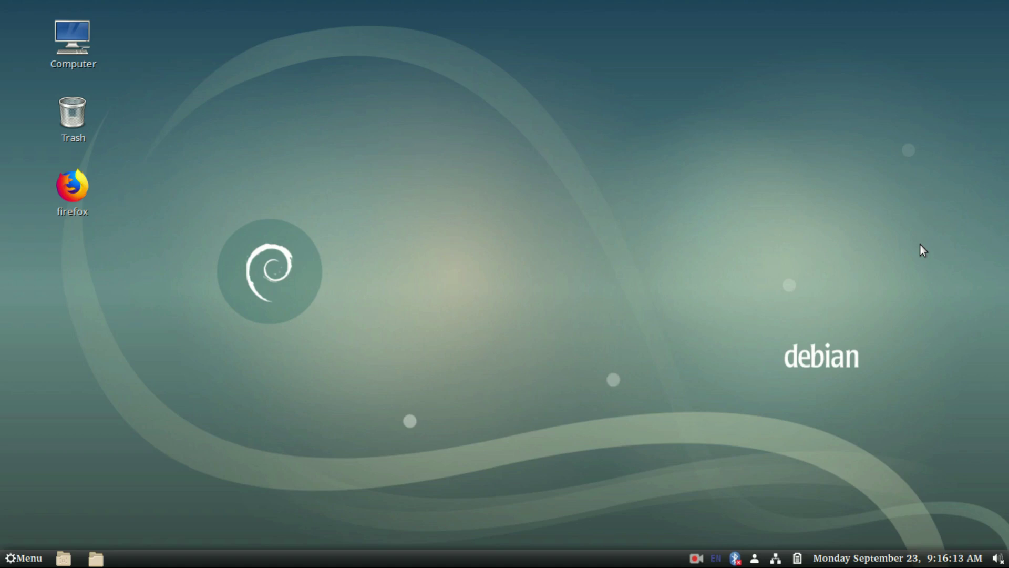
Launch Firefox from its icon on the Debian desktop.
click(79, 211)
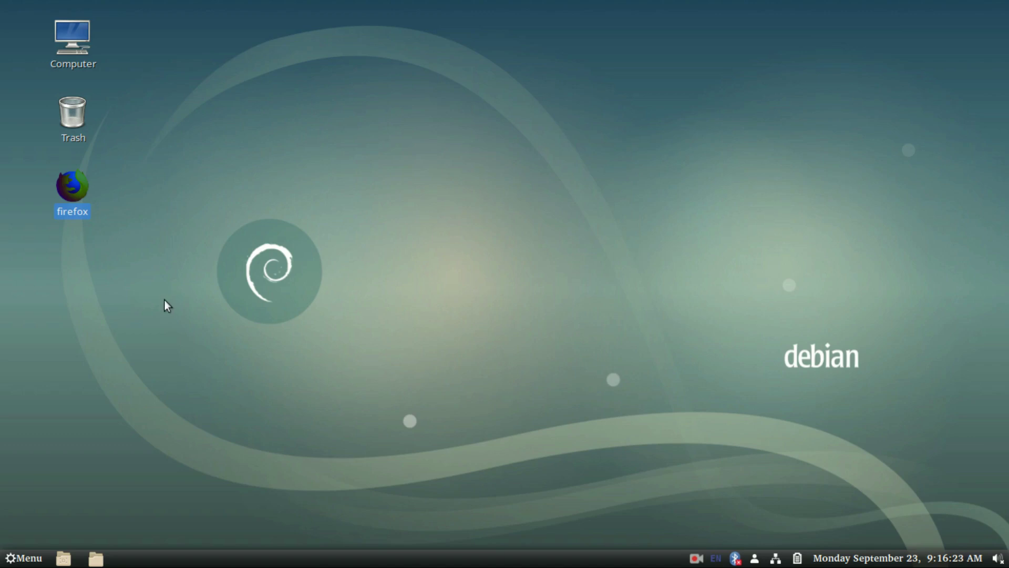
click(104, 257)
Search Google for 'download google chrome' and open the Google Chrome download result.
click(78, 187)
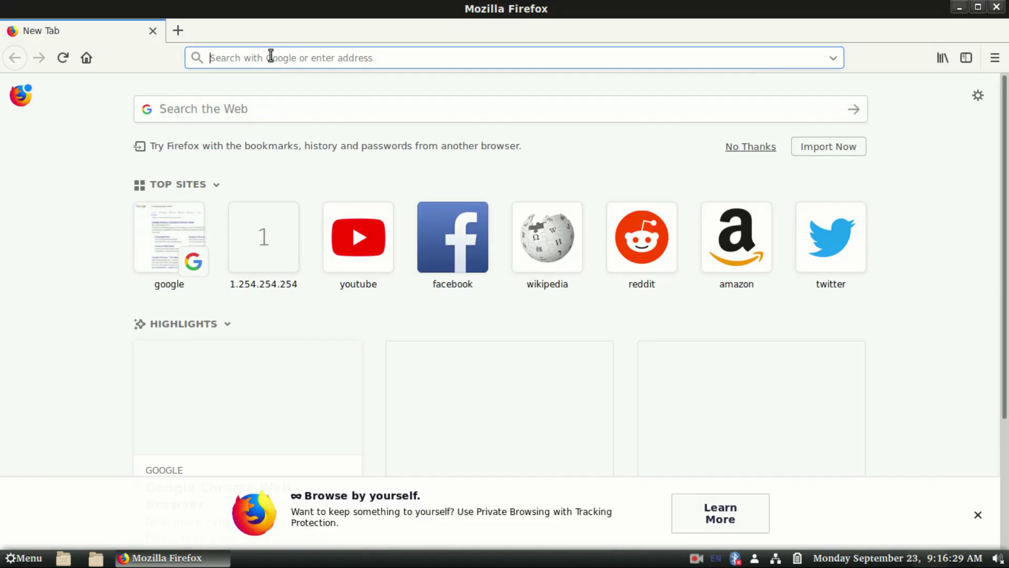
text(dow)
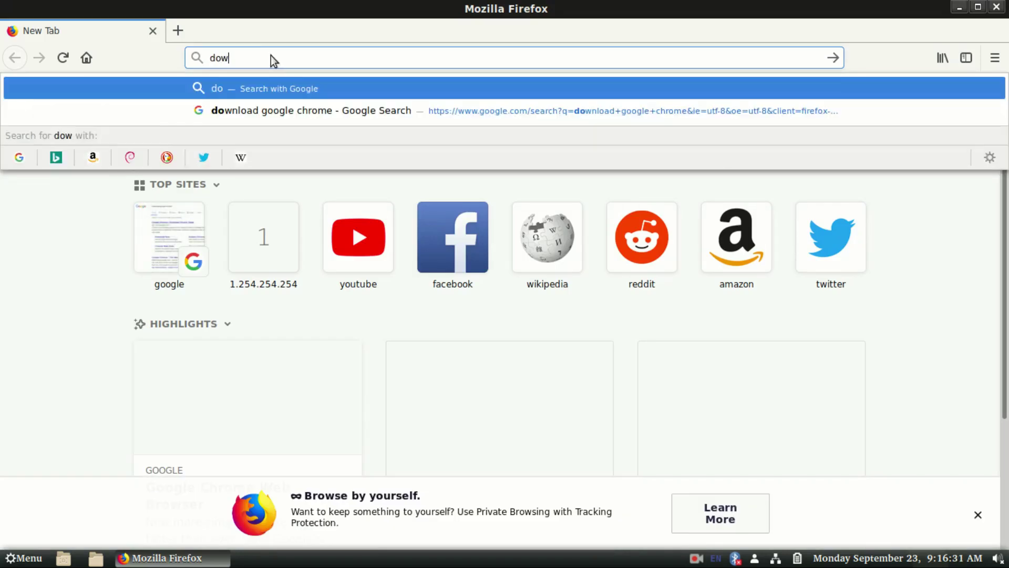
text(nload )
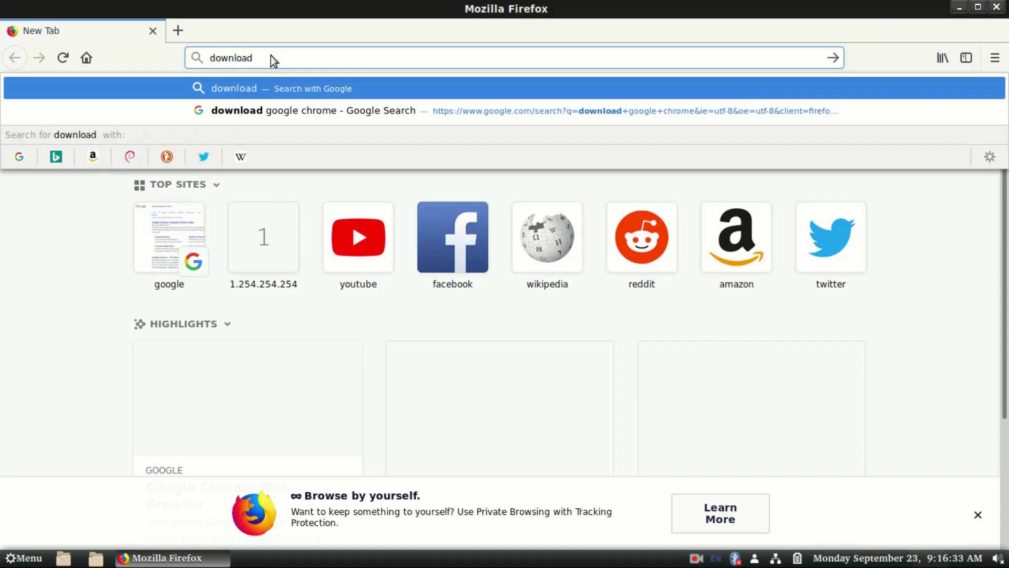
text(google)
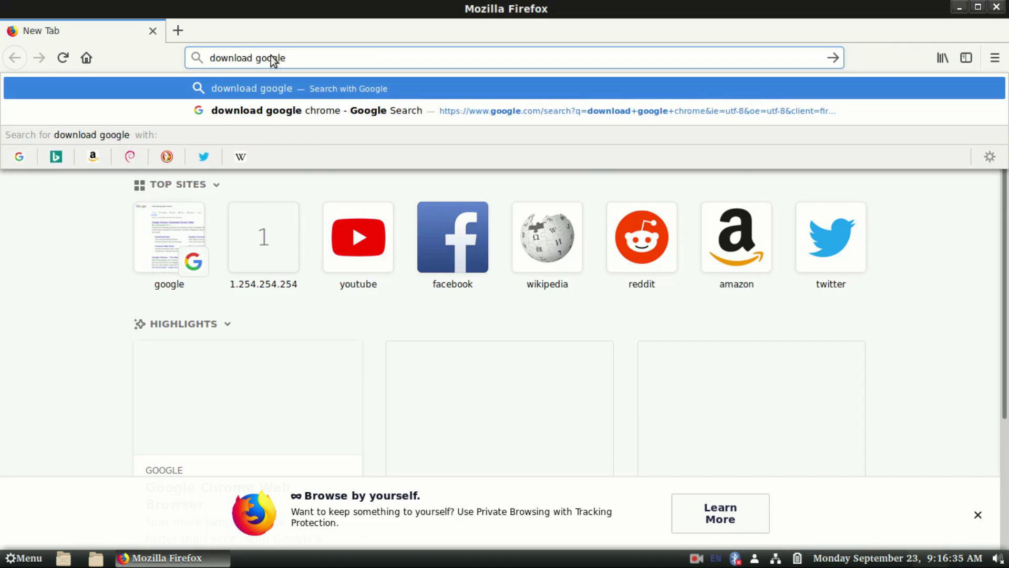
text( chrome)
key(Return)
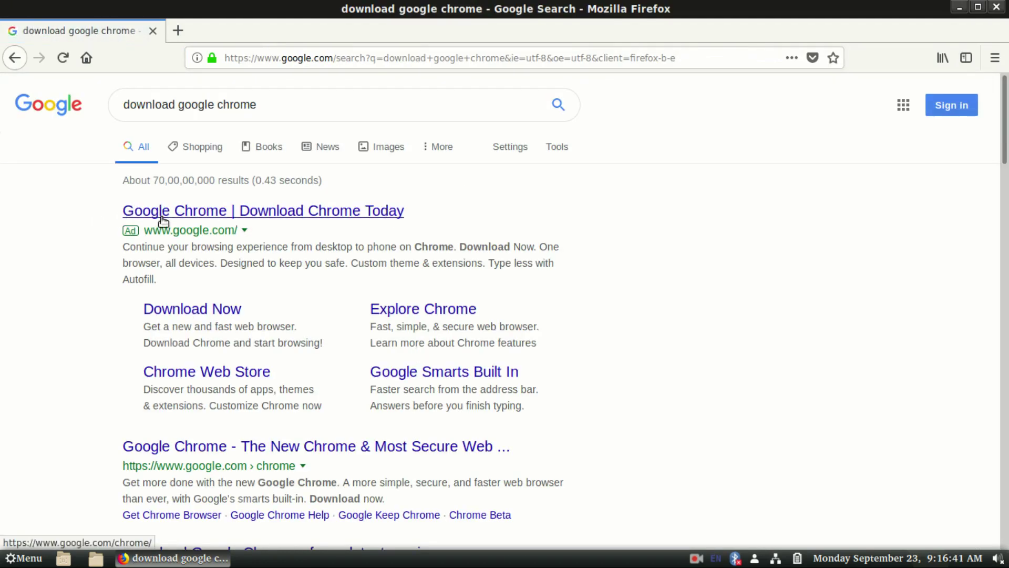
click(343, 221)
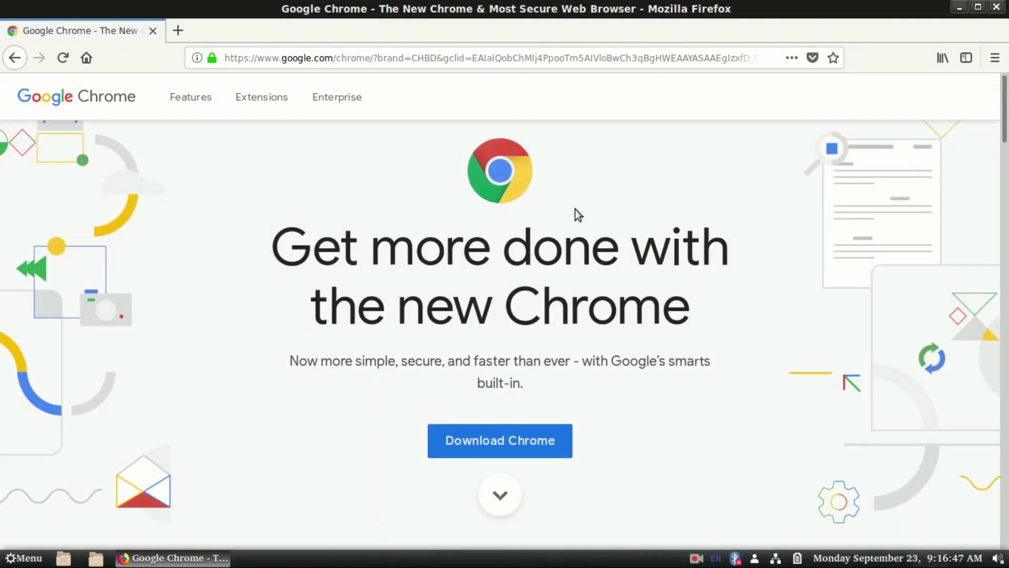
Open Chrome's Linux download dialog and look over the 64 bit .deb option.
click(510, 460)
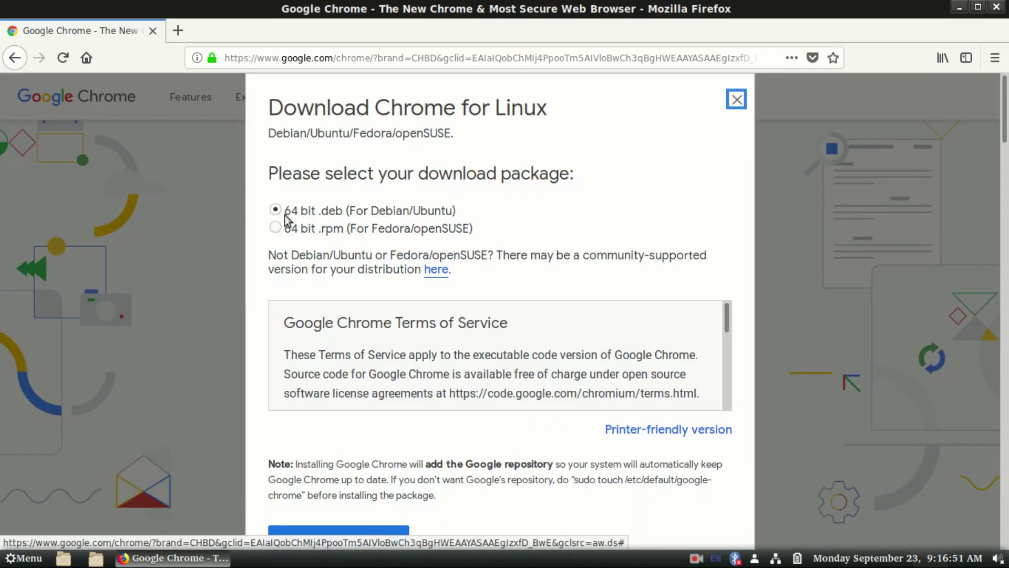
drag(286, 213, 459, 214)
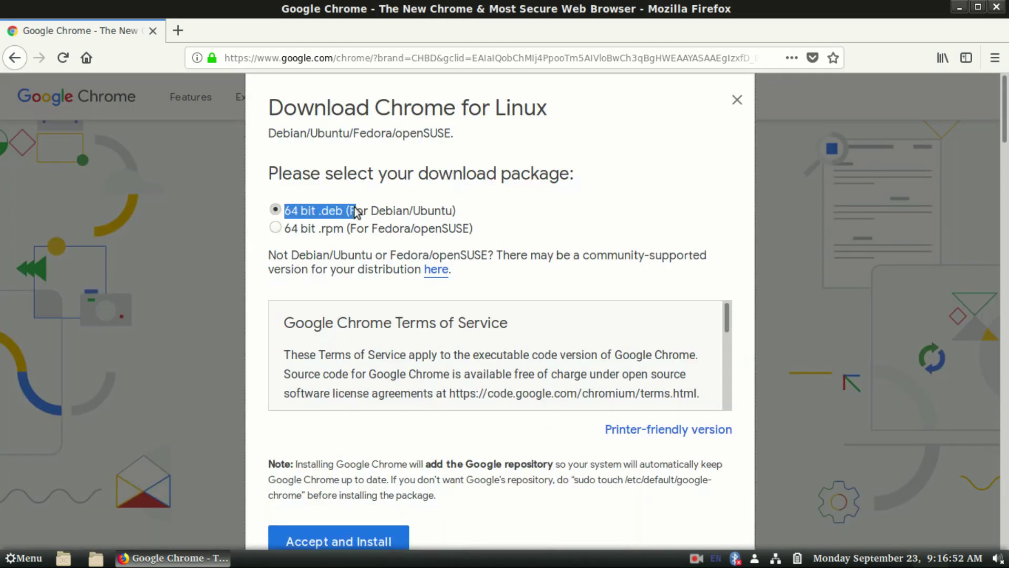
click(459, 214)
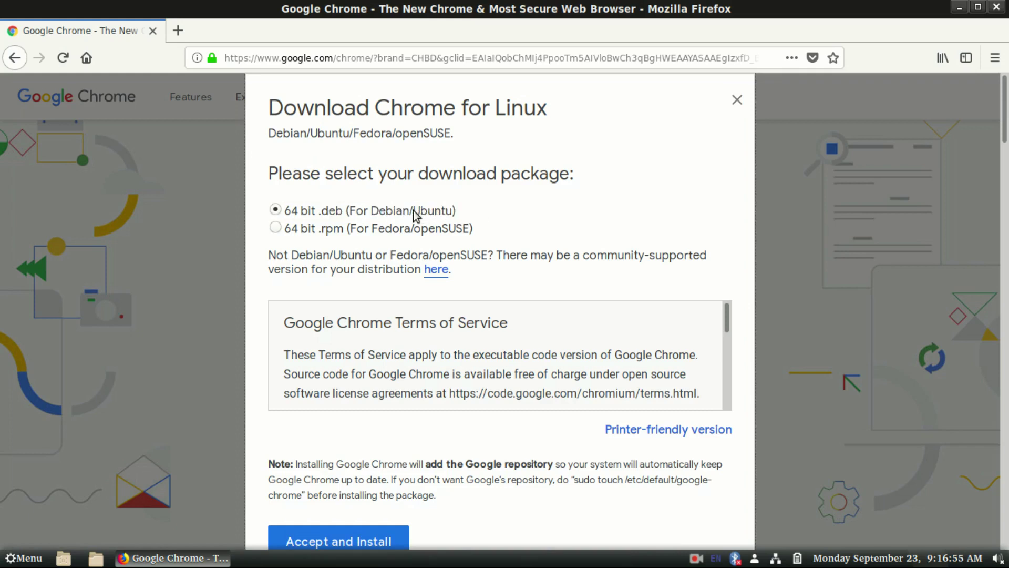
drag(413, 210, 455, 212)
click(326, 216)
drag(354, 212, 412, 212)
Select the 64 bit .deb (For Debian/Ubuntu) package and accept the terms.
click(463, 227)
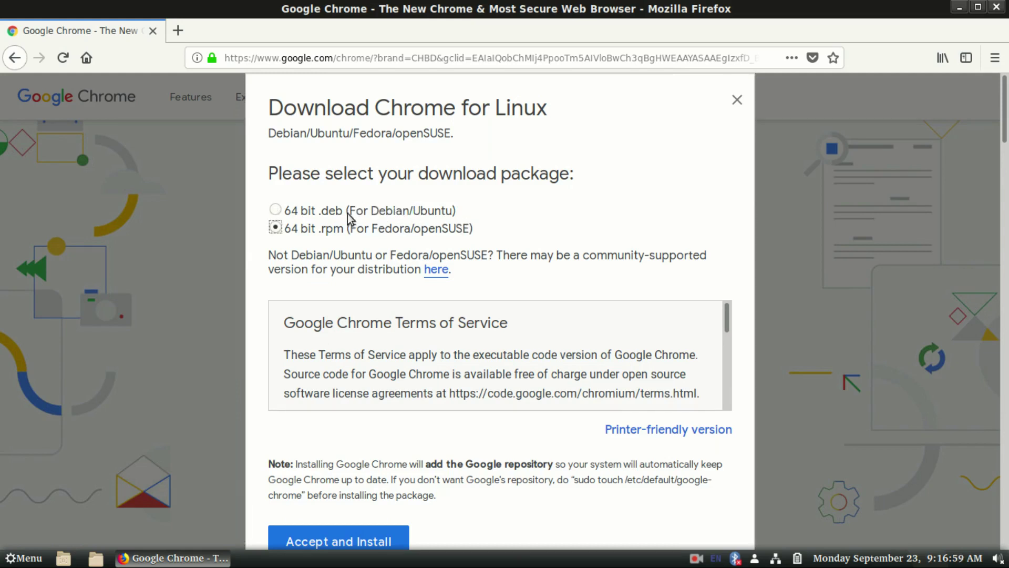
click(278, 211)
drag(285, 229, 473, 229)
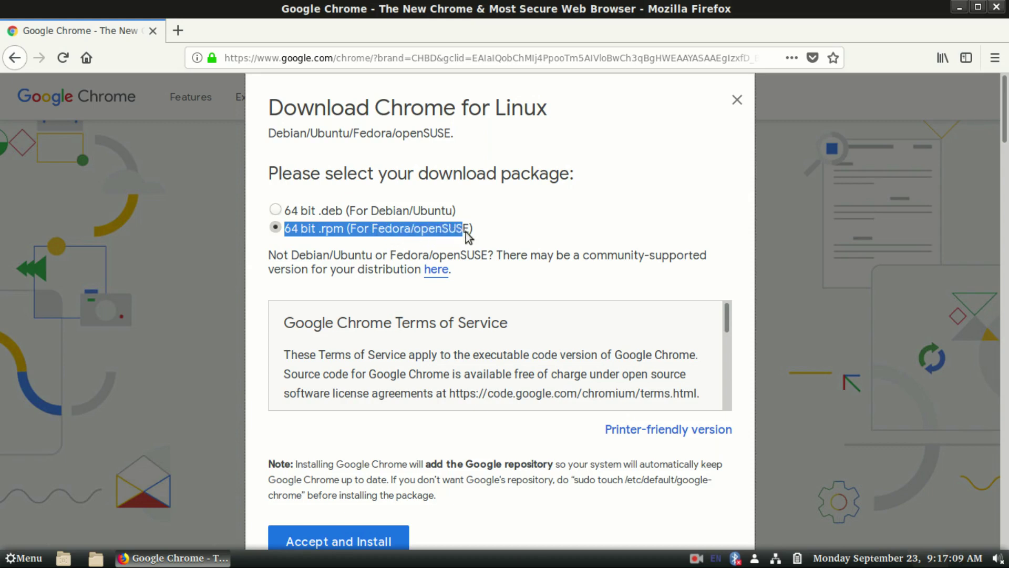
click(502, 230)
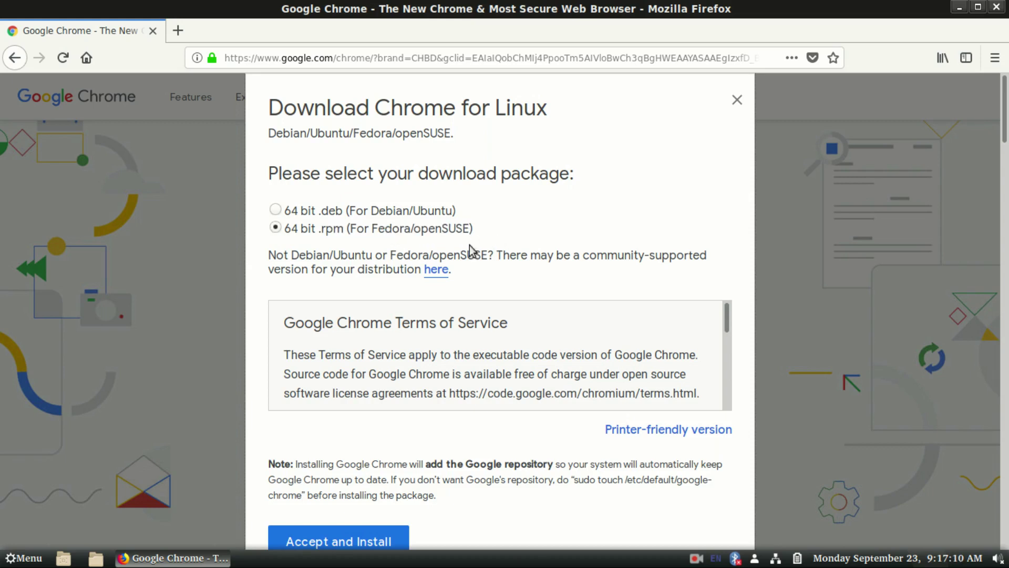
click(276, 209)
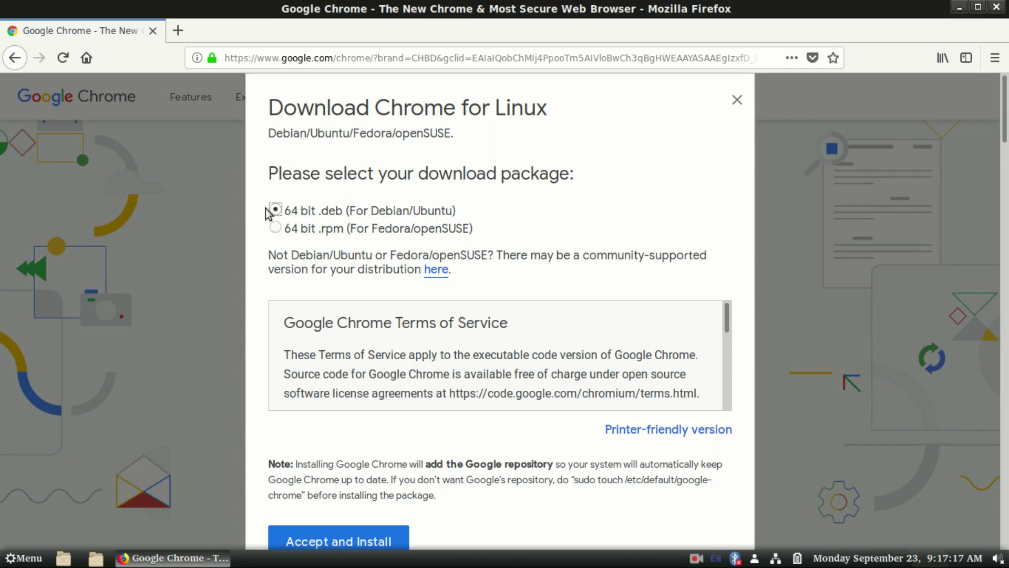
scroll(521, 516, down, 2)
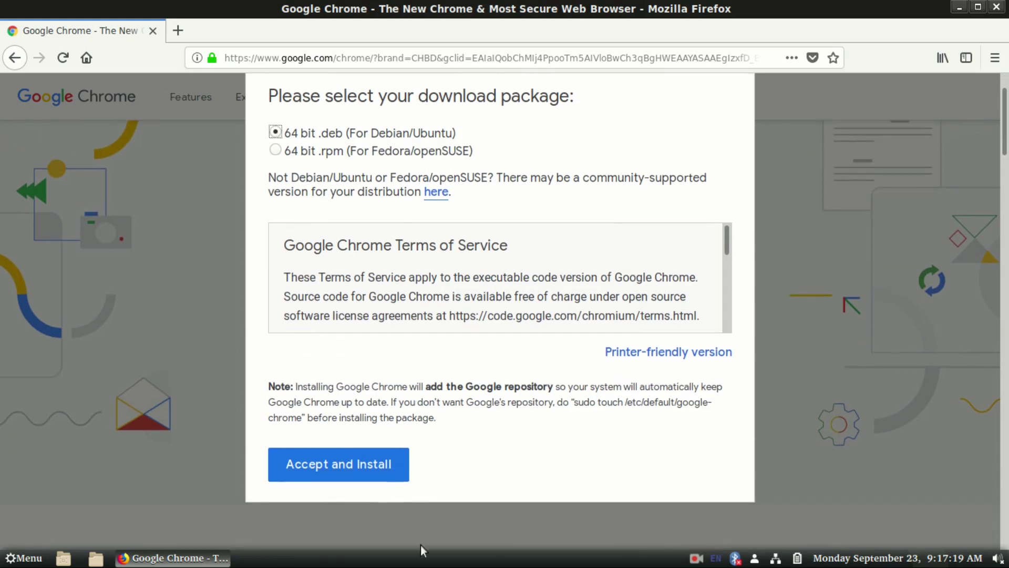
click(395, 458)
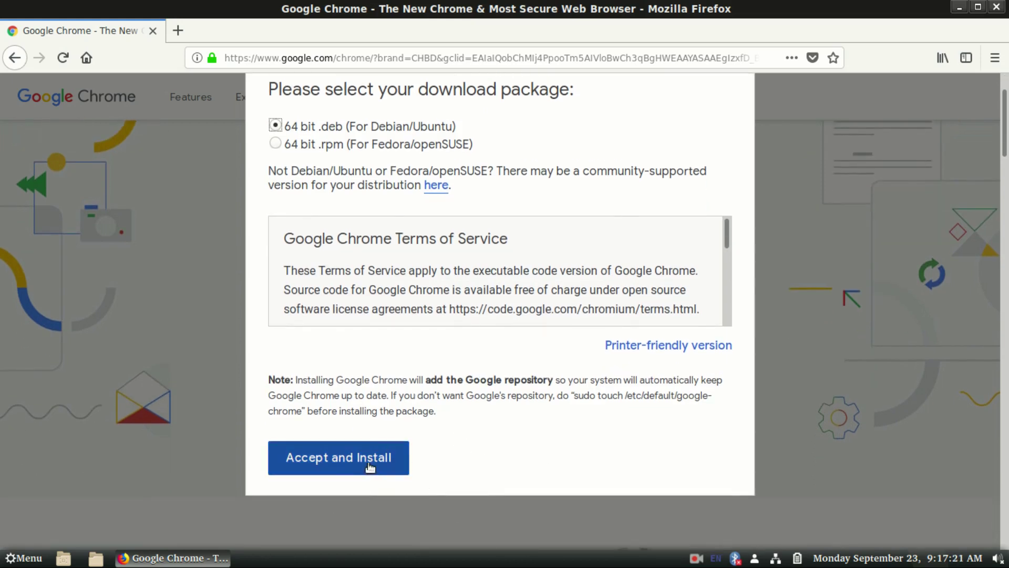
Accept and install, then save the Chrome .deb file in Firefox's download prompt.
click(357, 473)
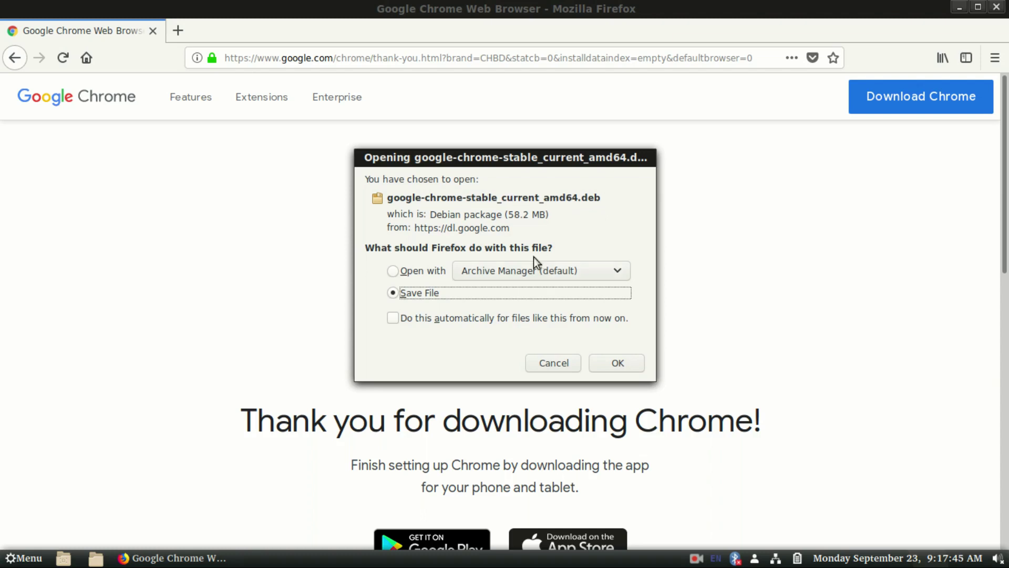
click(563, 369)
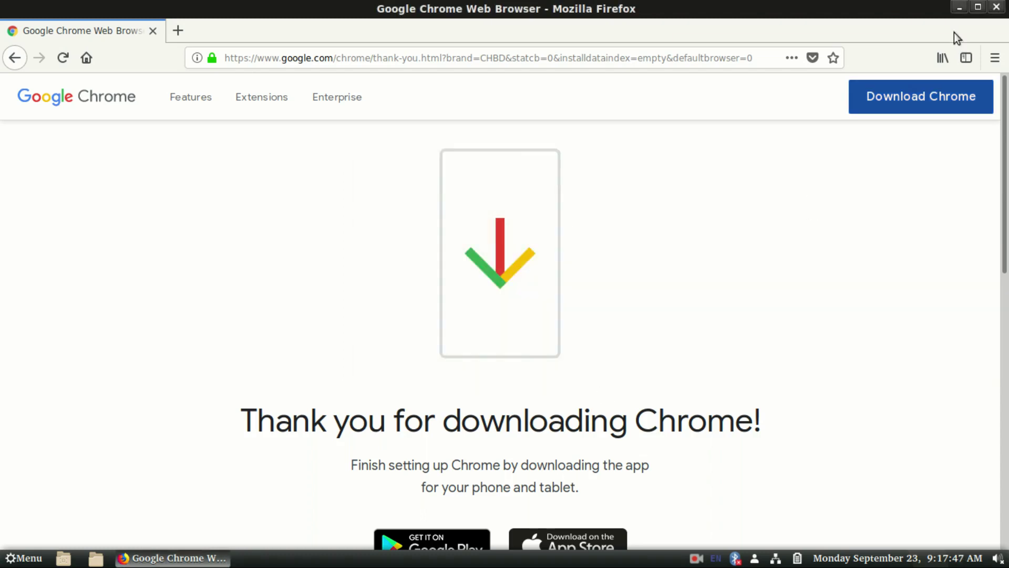
Open the Downloads folder in the file manager, then launch Terminal from the menu search.
click(99, 557)
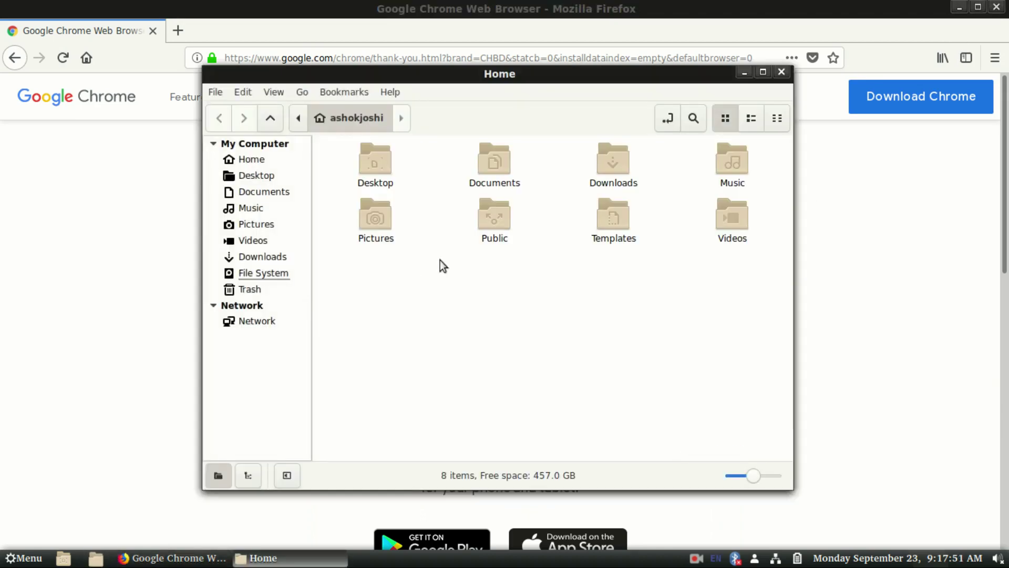
double_click(607, 167)
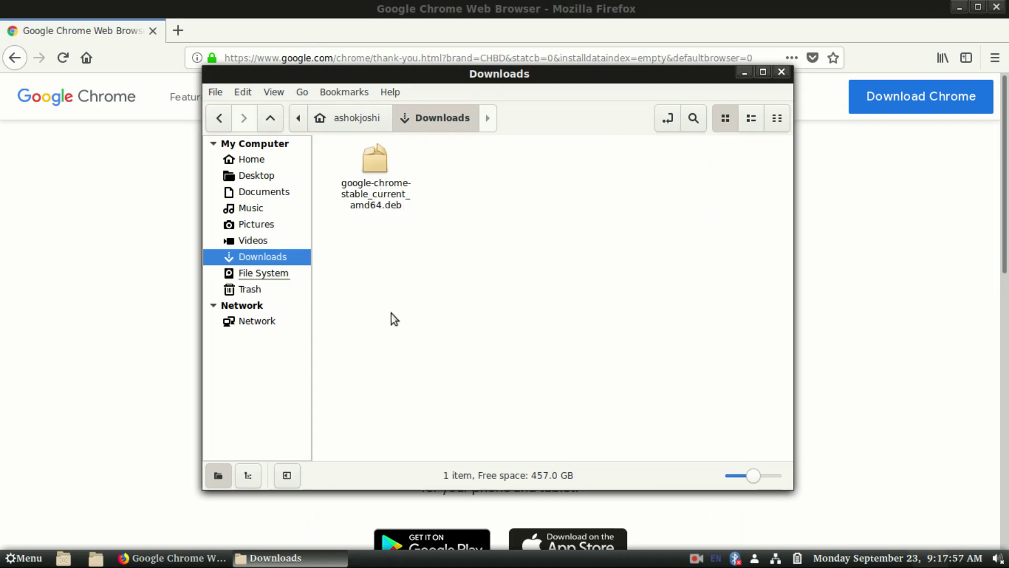
key(super)
text(t)
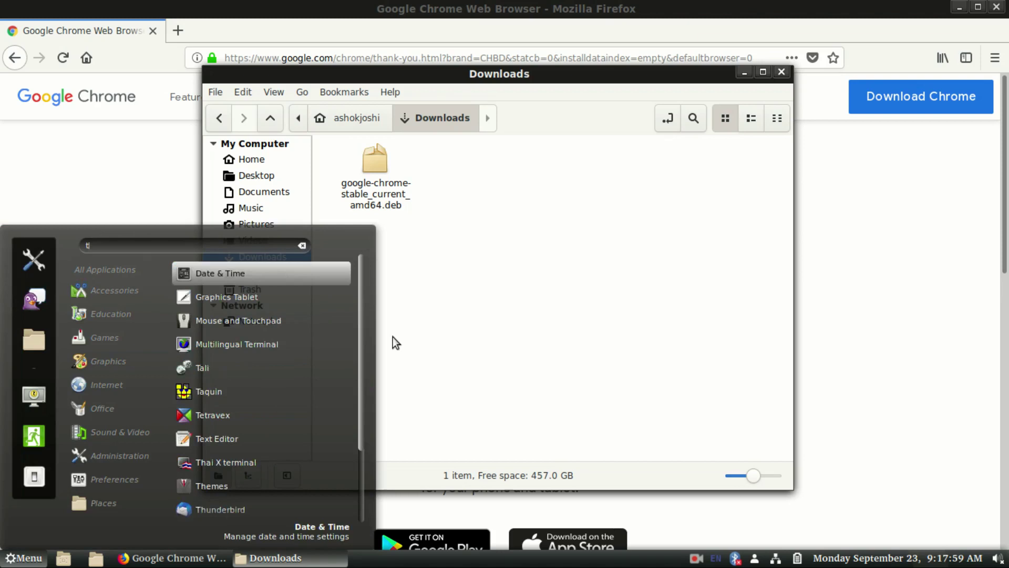
text(erminal)
key(Down)
key(Return)
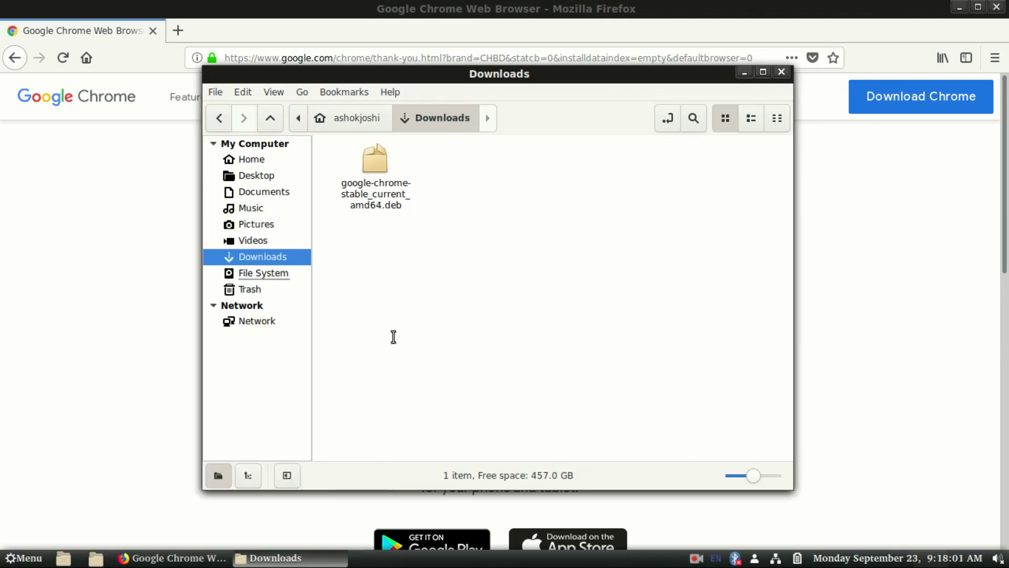
Change into the Downloads folder and list its files.
drag(601, 118, 630, 182)
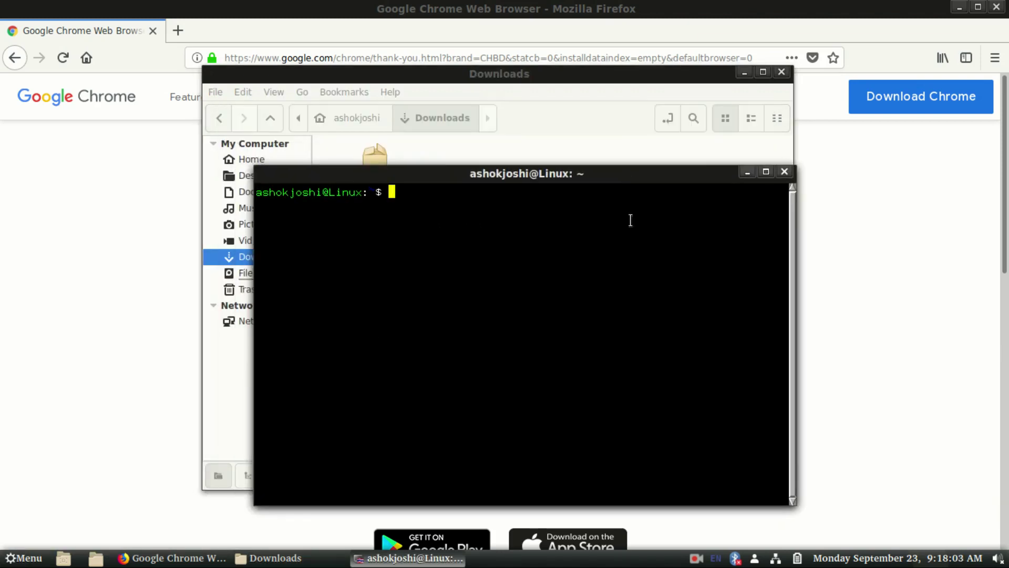
text(c)
text(d Down)
key(Tab)
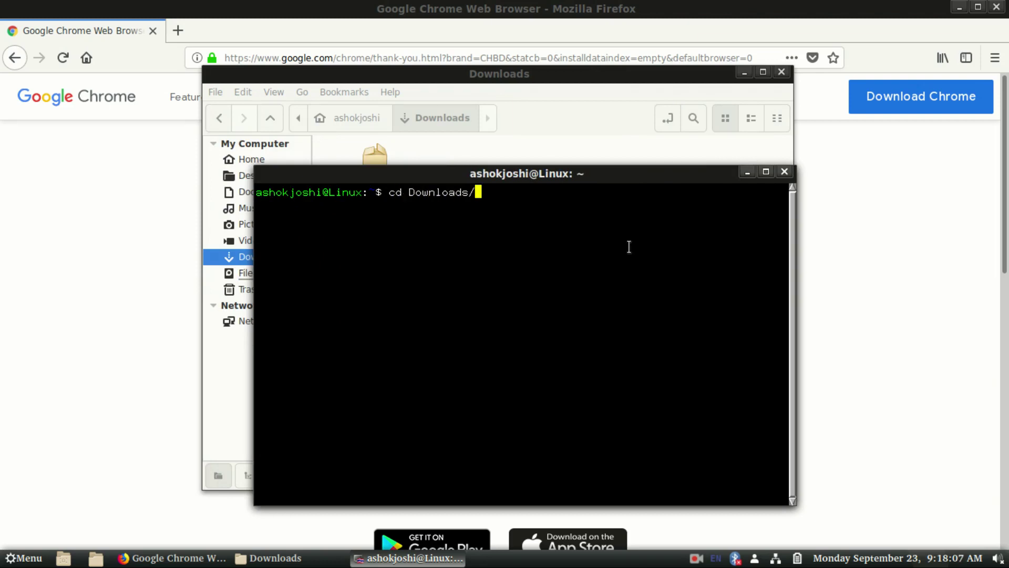
key(Return)
text(ls)
key(Return)
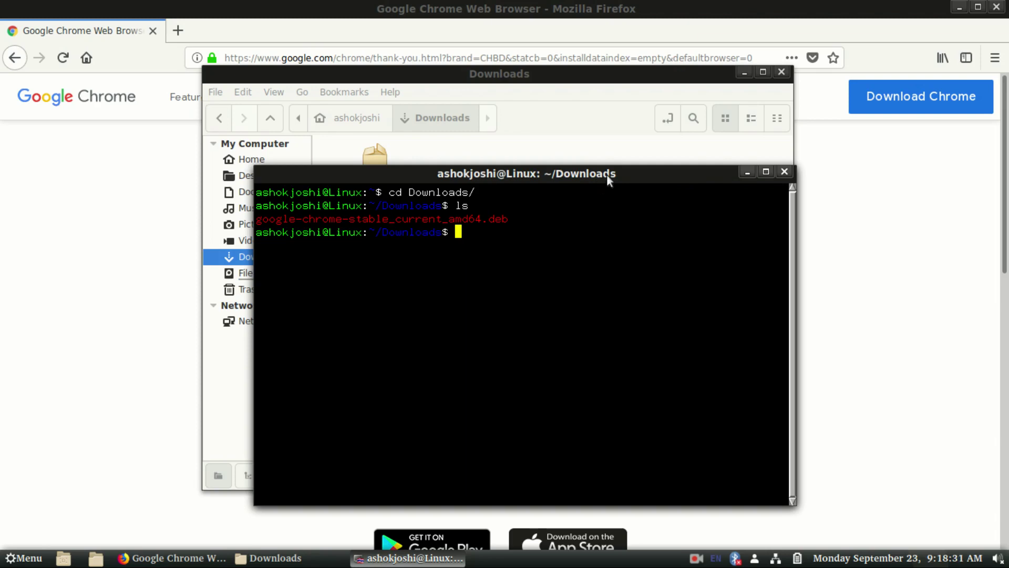
Run sudo dpkg -i google-chrome-stable_current_amd64.deb with the sudo password and review the wget errors.
mouse_move(608, 179)
mouse_down()
mouse_move(634, 190)
mouse_move(655, 221)
mouse_up()
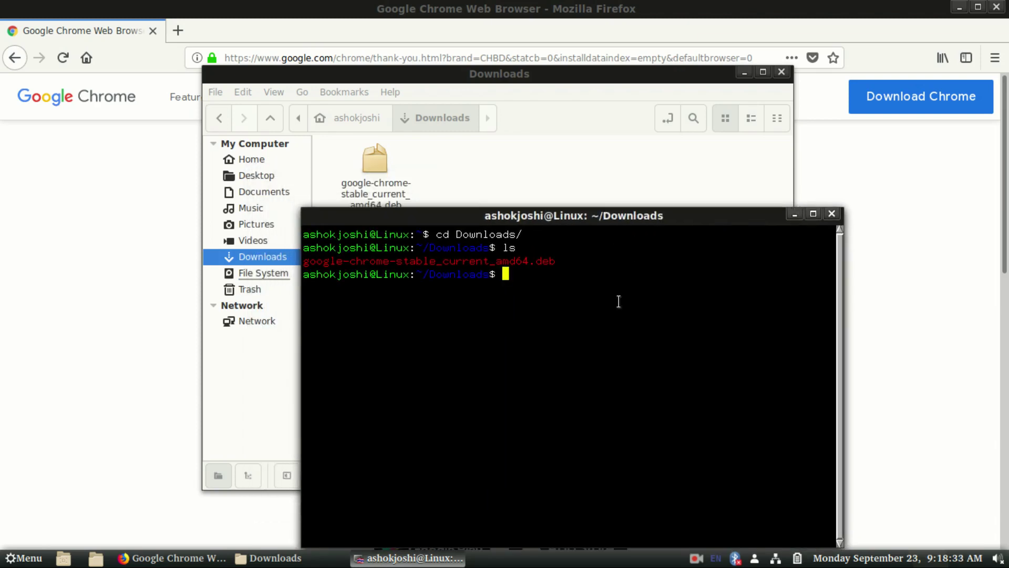
text(sudo )
text(dpkg )
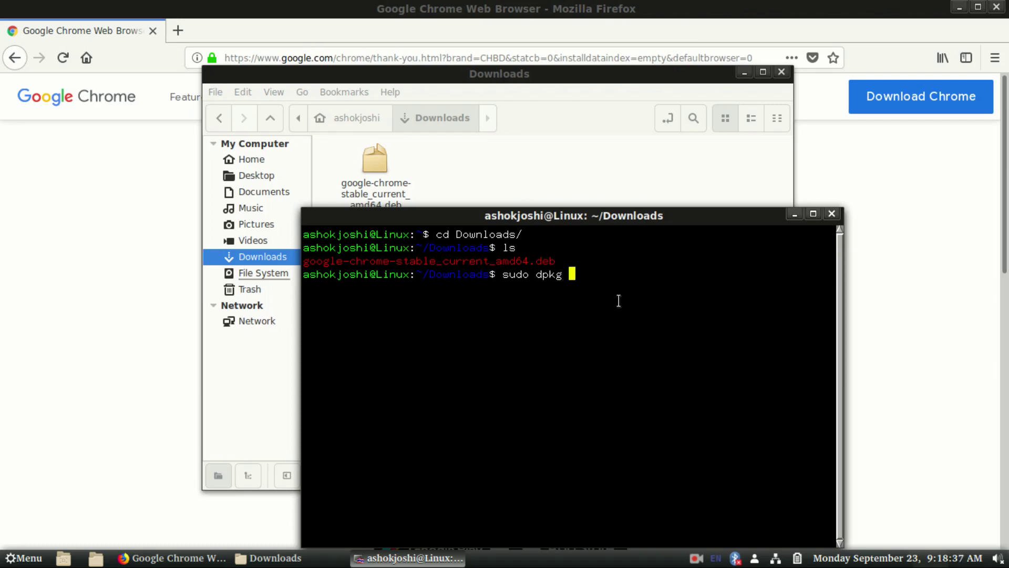
text(-i )
text(goo)
key(Tab)
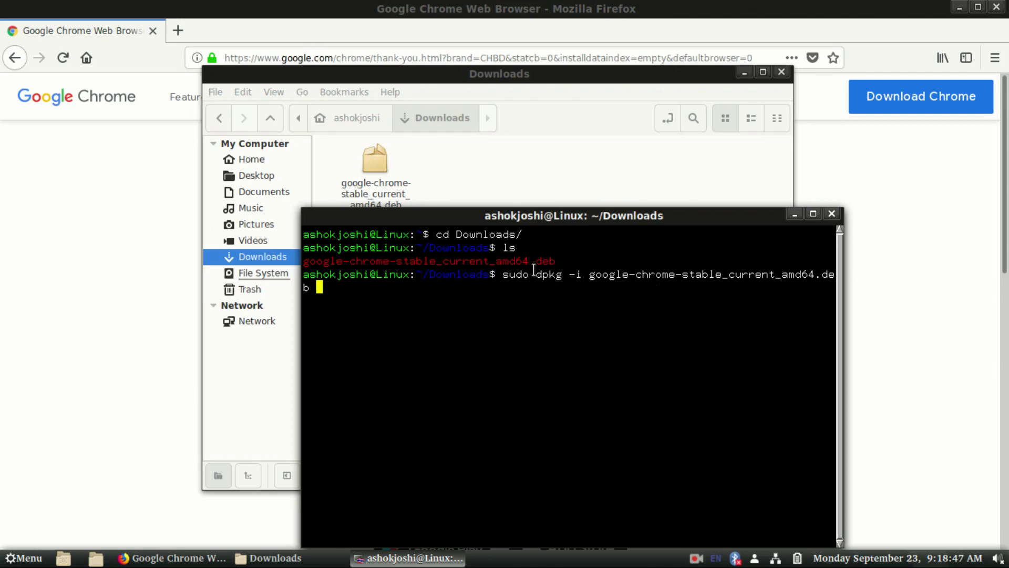
drag(567, 261, 349, 261)
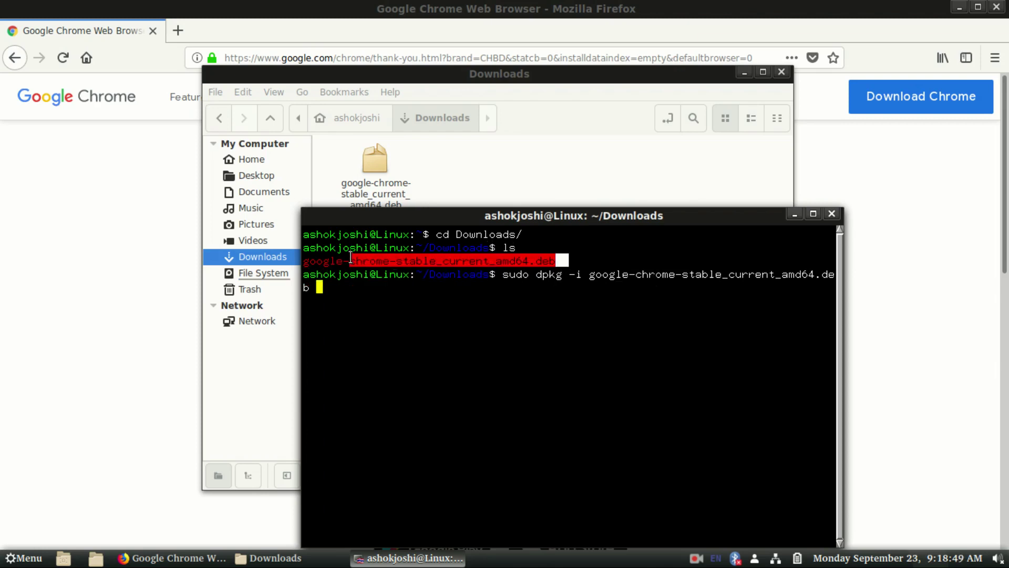
click(409, 301)
key(Return)
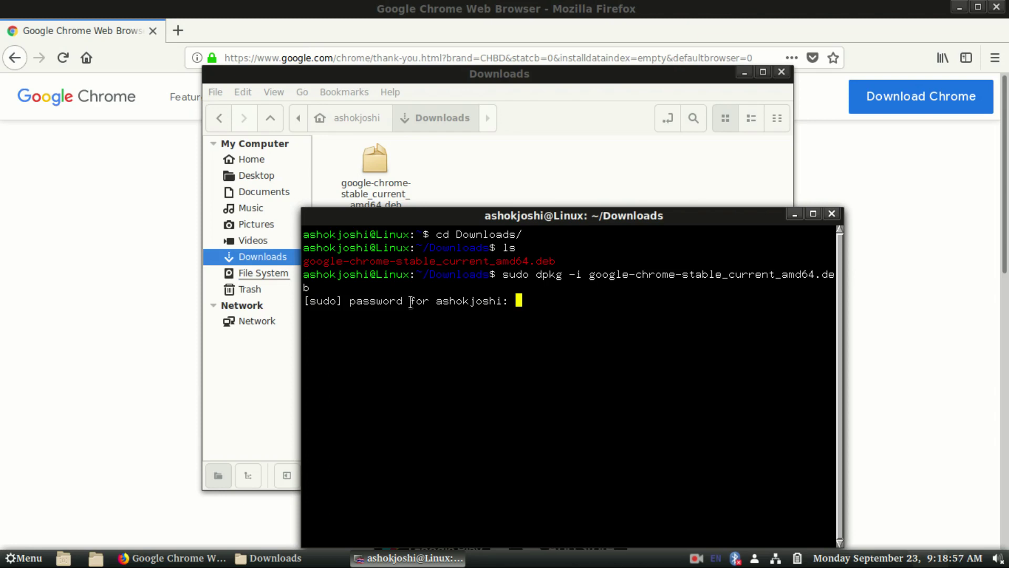
key(Return)
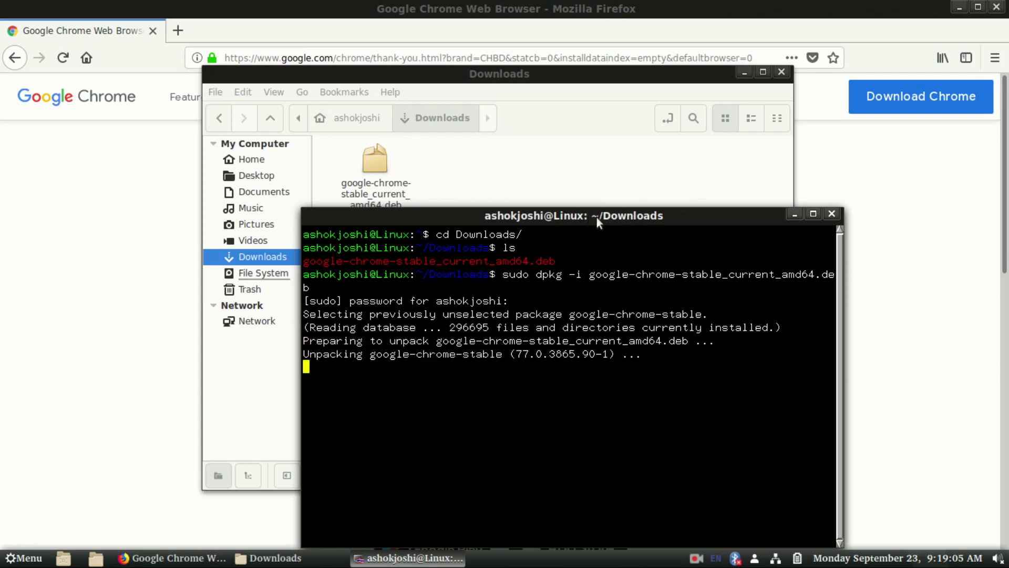
drag(597, 217, 584, 103)
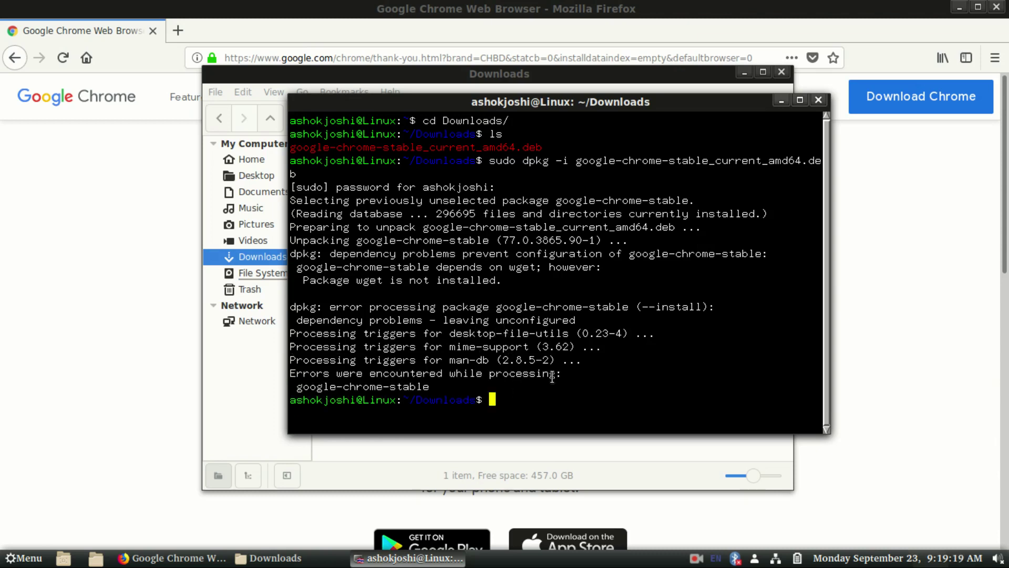
drag(575, 374, 292, 307)
Run sudo apt-get install -f and answer y to install wget.
click(628, 369)
mouse_move(291, 308)
mouse_down()
mouse_move(388, 309)
mouse_move(493, 385)
mouse_up()
click(575, 419)
text(sudo)
text( apt-get )
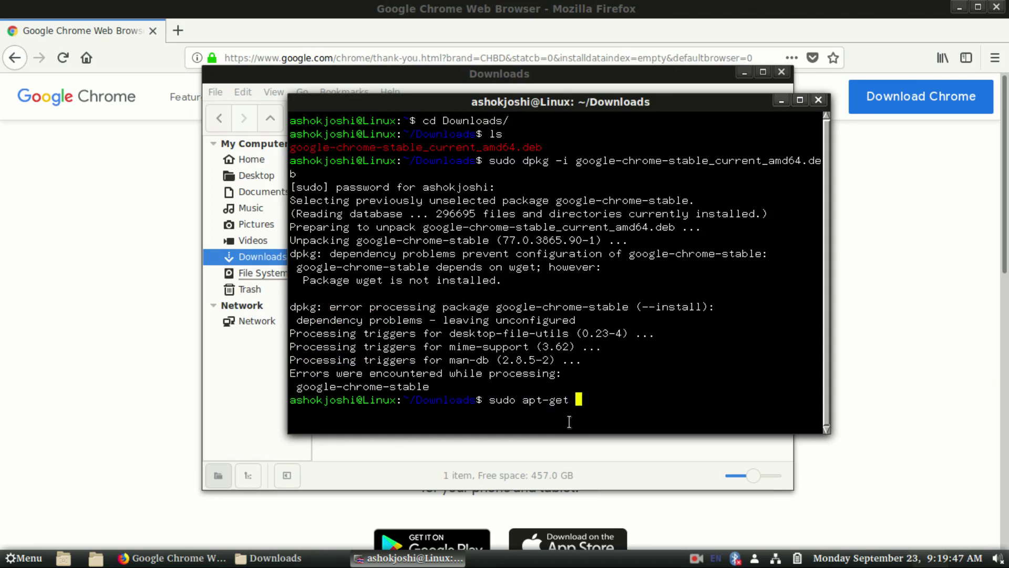
text(install )
text(-f)
key(Return)
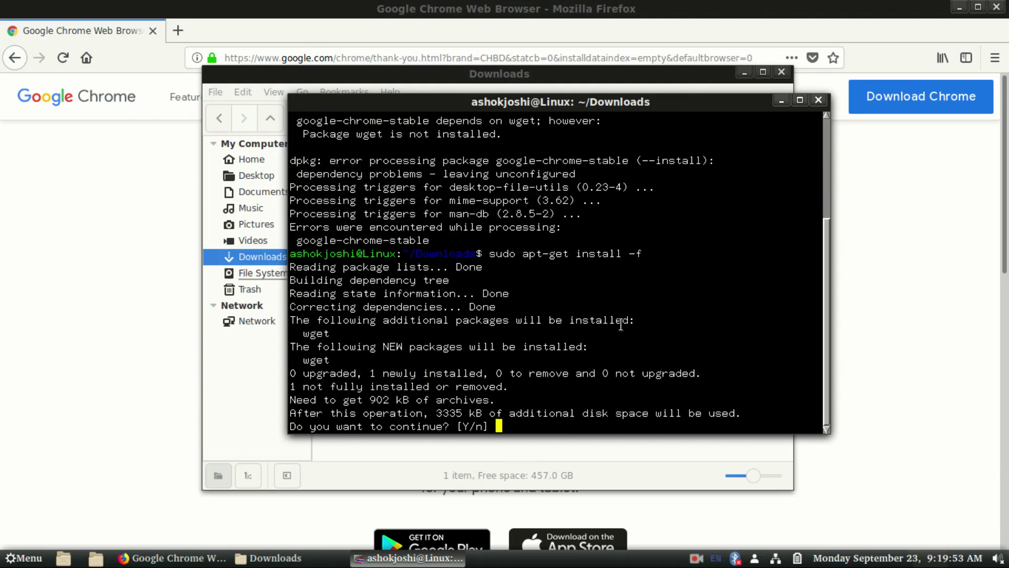
text(y)
key(Return)
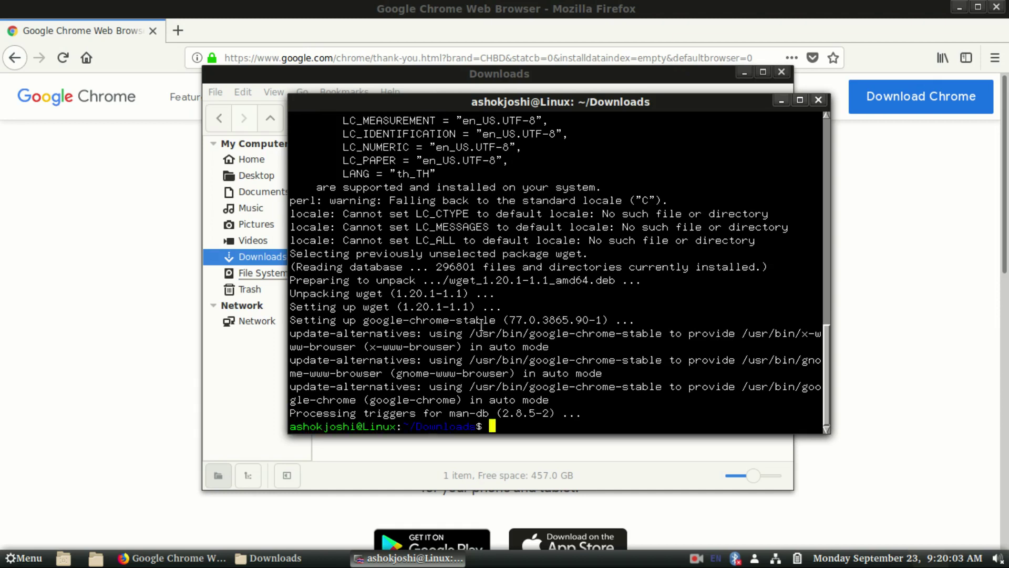
scroll(492, 325, up, 10)
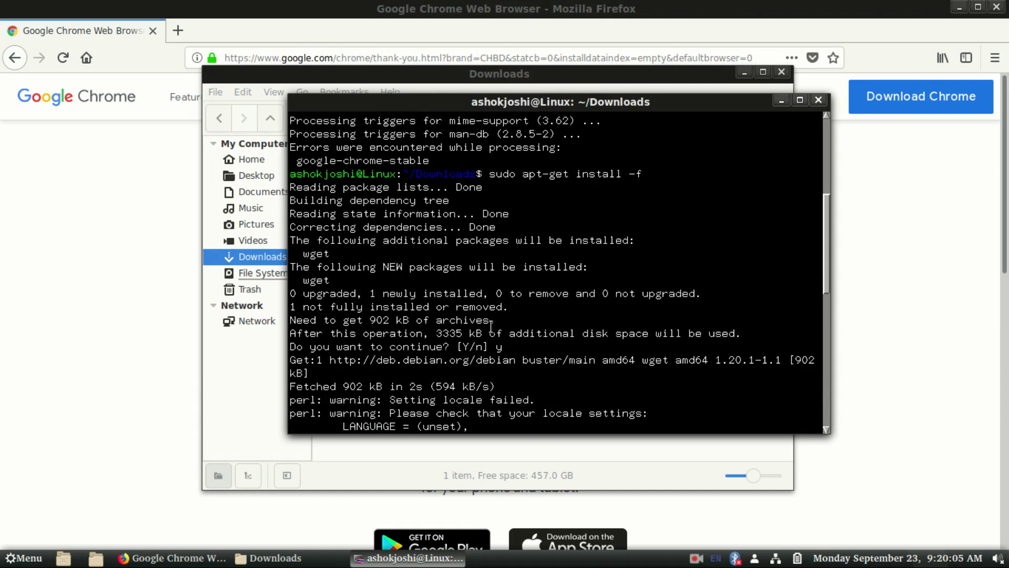
scroll(490, 325, up, 3)
scroll(489, 164, up, 2)
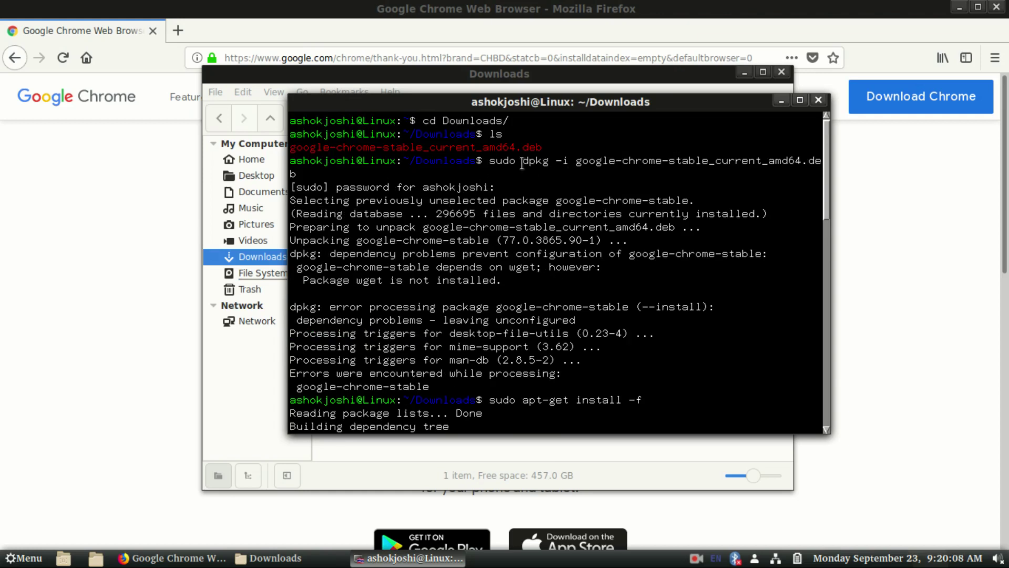
scroll(562, 254, down, 15)
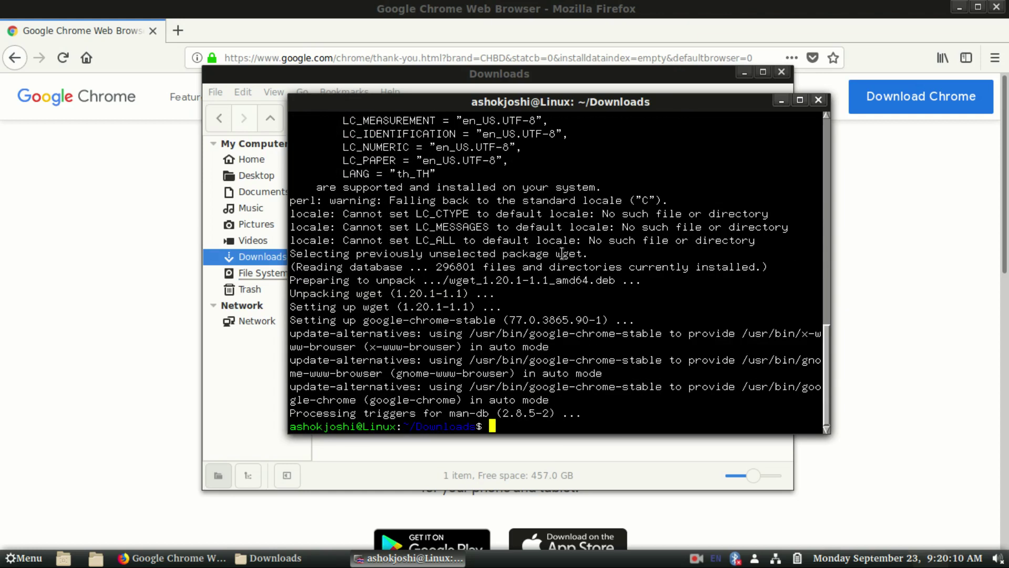
text(sudo )
text(dpkg -)
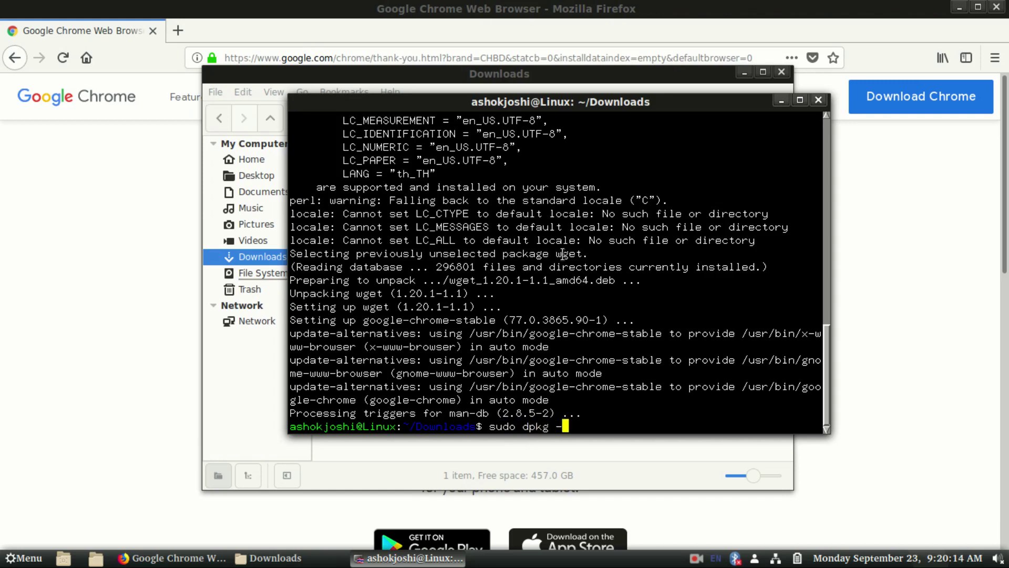
text(i goo)
Rerun sudo dpkg -i on google-chrome-stable_current_amd64.deb using Tab completion.
key(Tab)
key(Return)
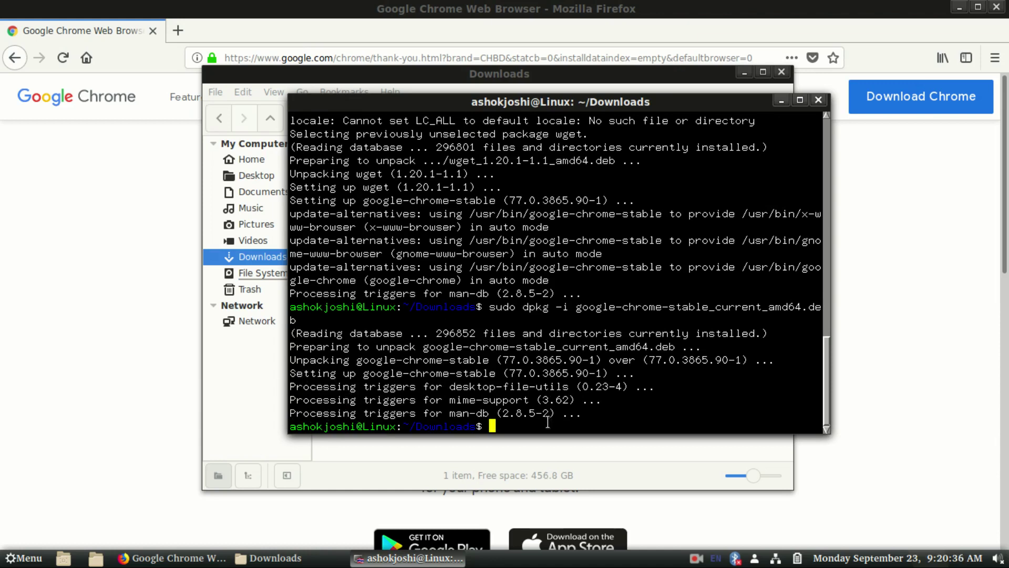
text(sudo )
text(apt-g)
text(et updat)
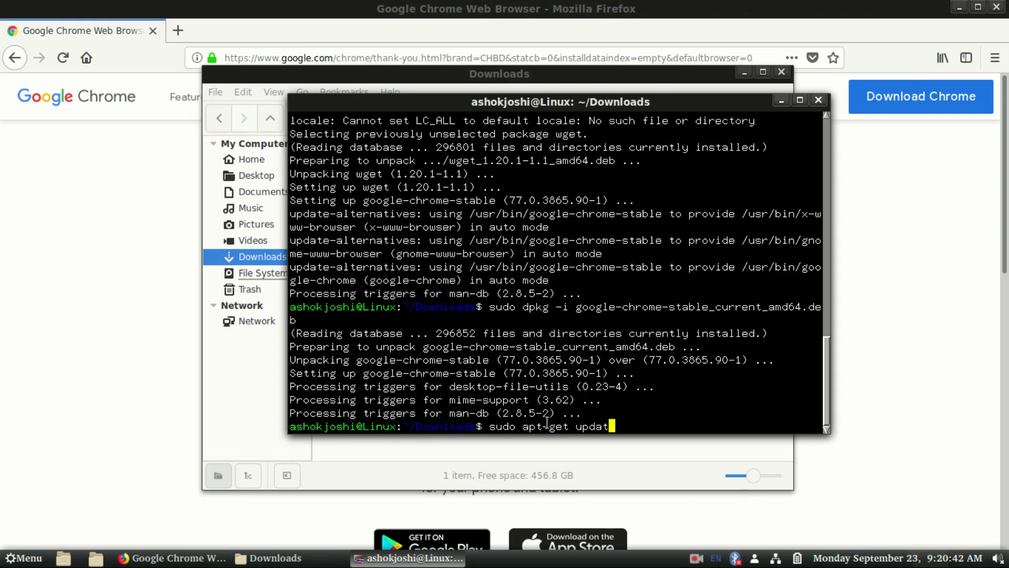
text(e)
Run sudo apt-get update to reload package lists, including Google's Chrome repository.
key(Return)
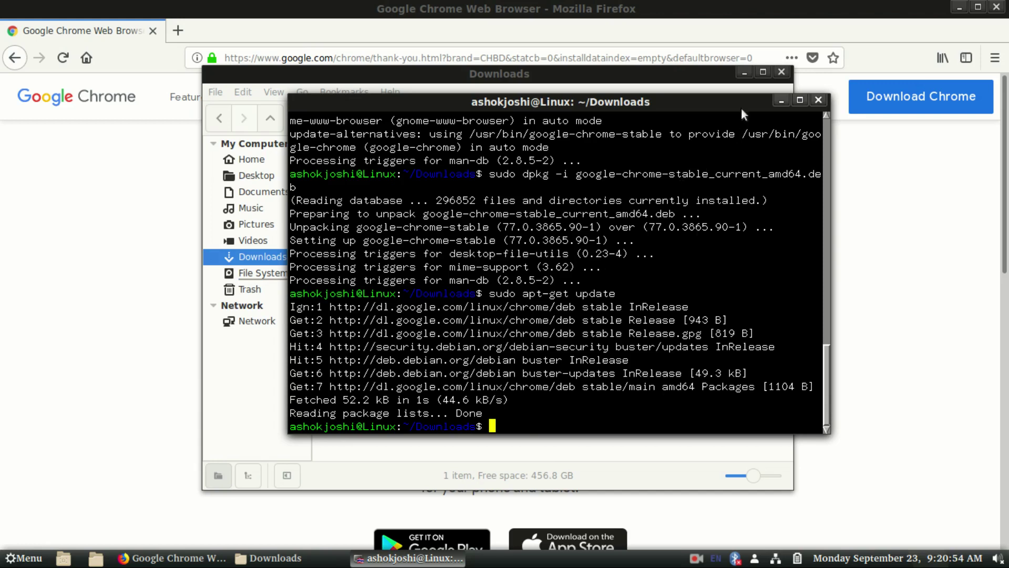
Close Terminal, Downloads and Firefox, then start Google Chrome from the Menu.
click(819, 100)
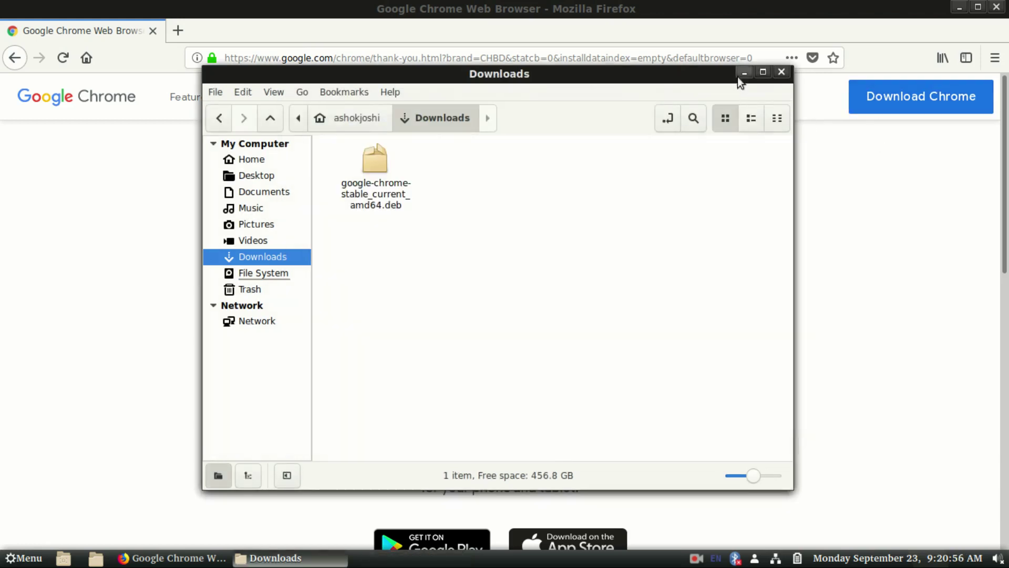
click(781, 73)
click(996, 7)
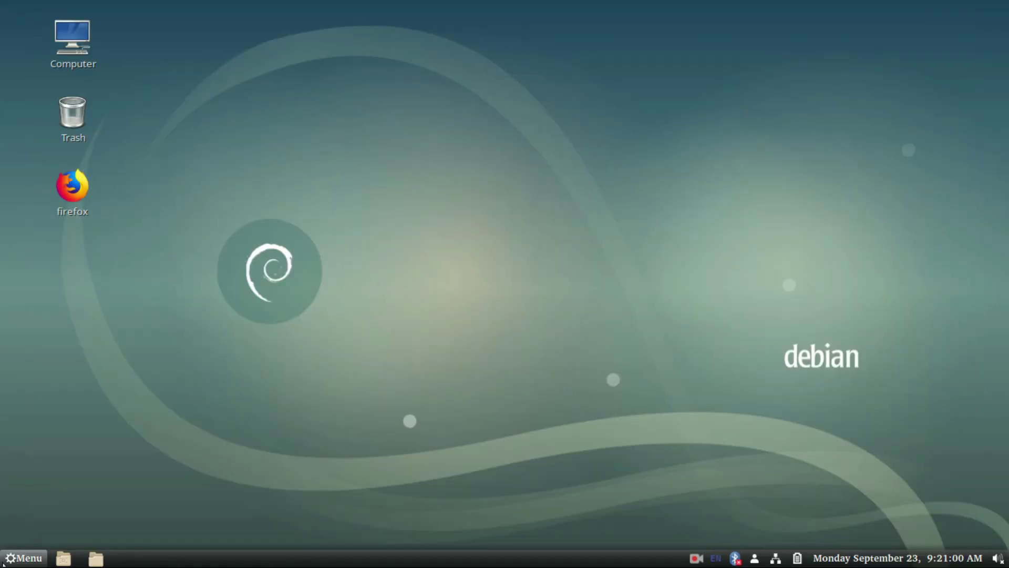
click(24, 557)
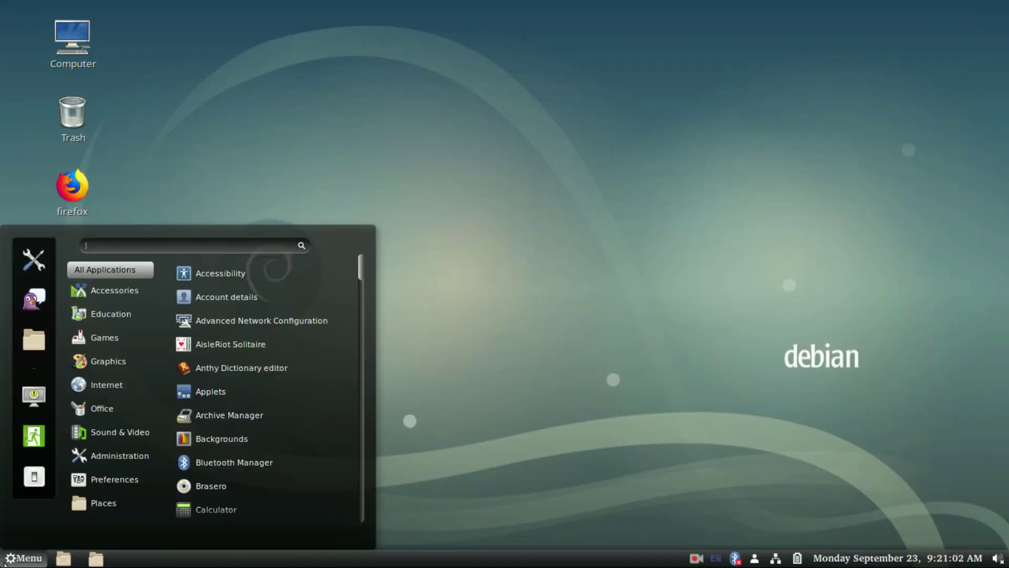
text(googl)
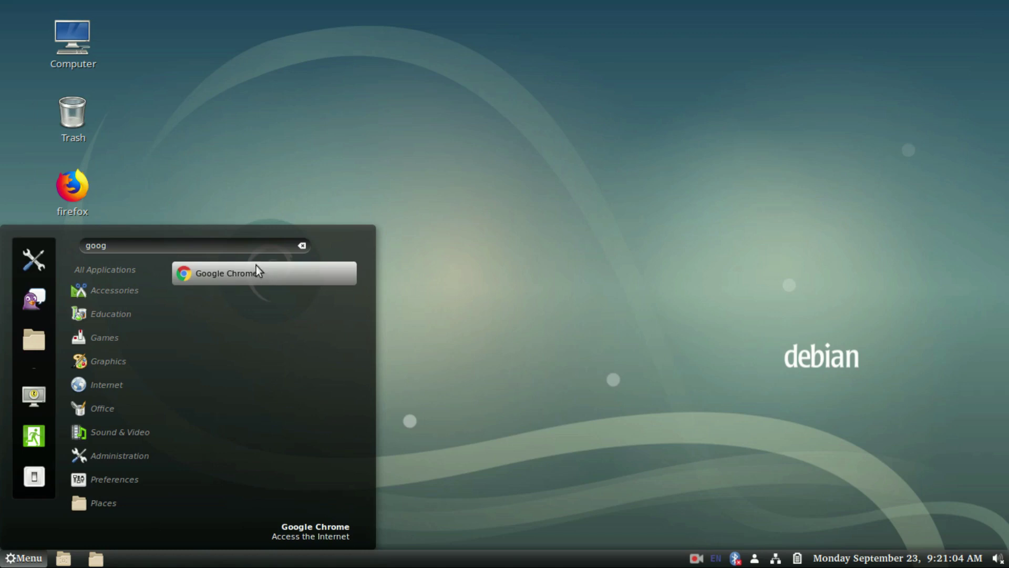
click(248, 274)
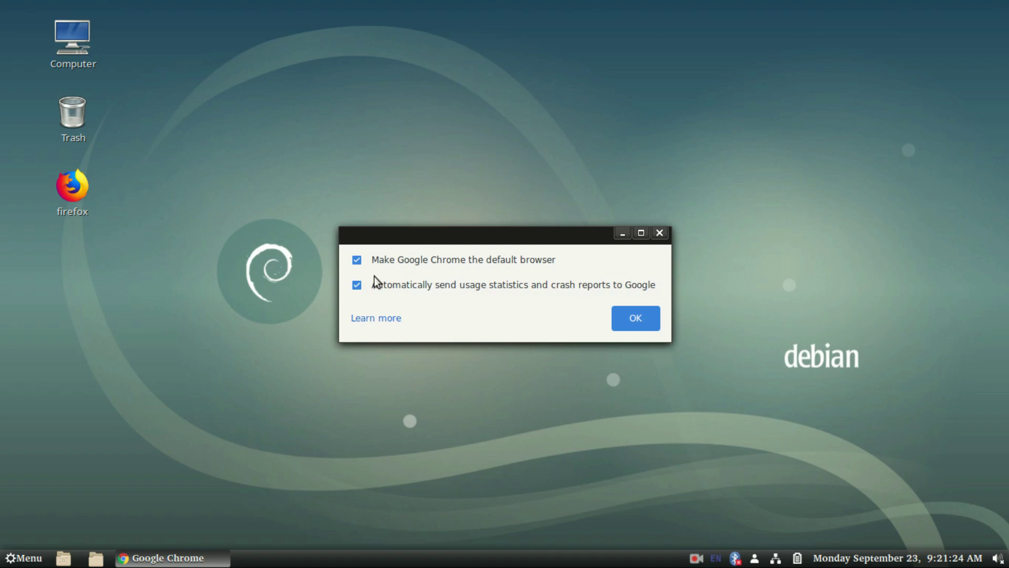
Accept Chrome's first-run dialog and maximize the window to show the Make Chrome your own page.
click(636, 320)
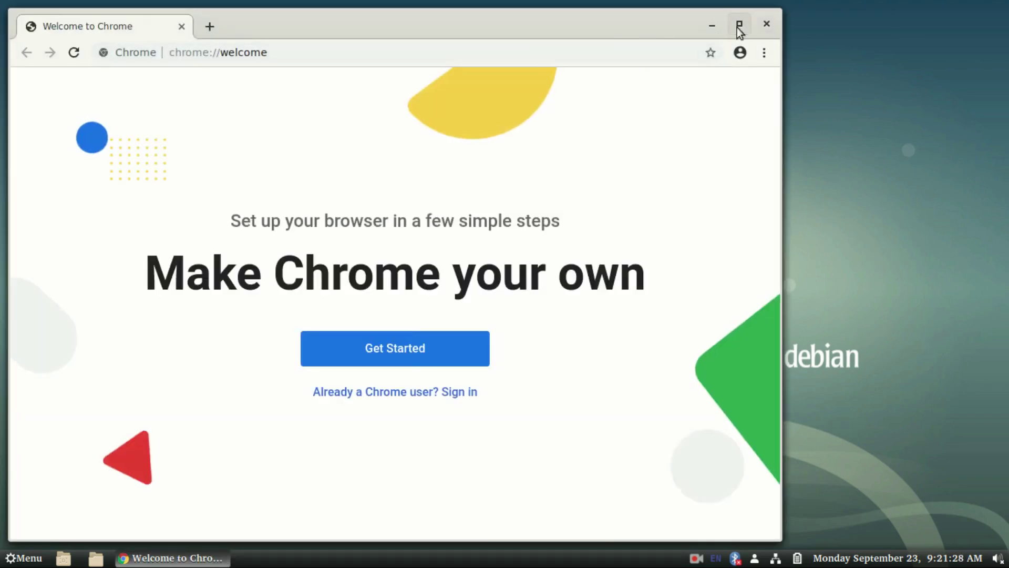
click(739, 23)
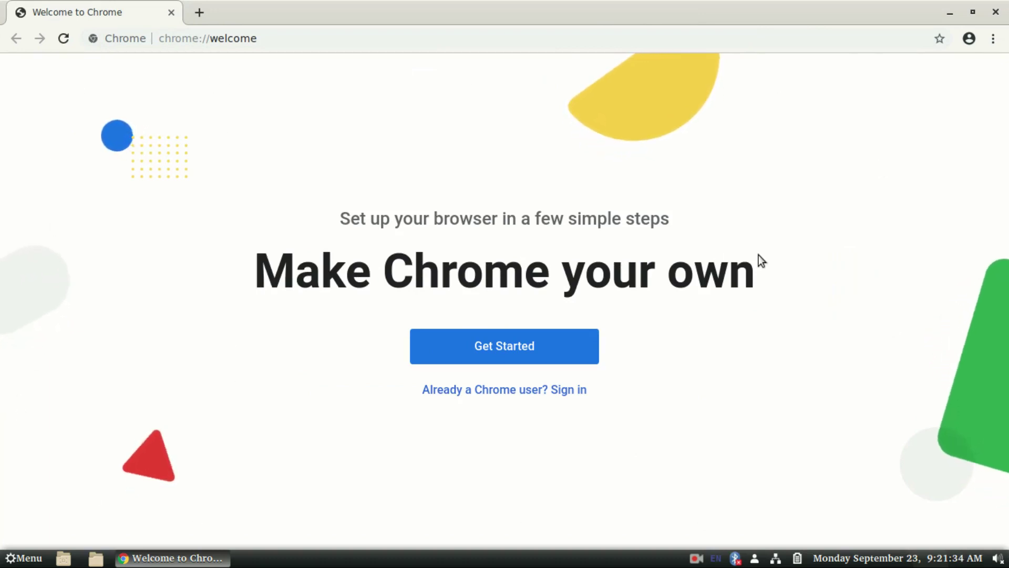
Step through Chrome setup keeping Gmail, YouTube and Maps bookmarks, then continue past sync.
click(541, 360)
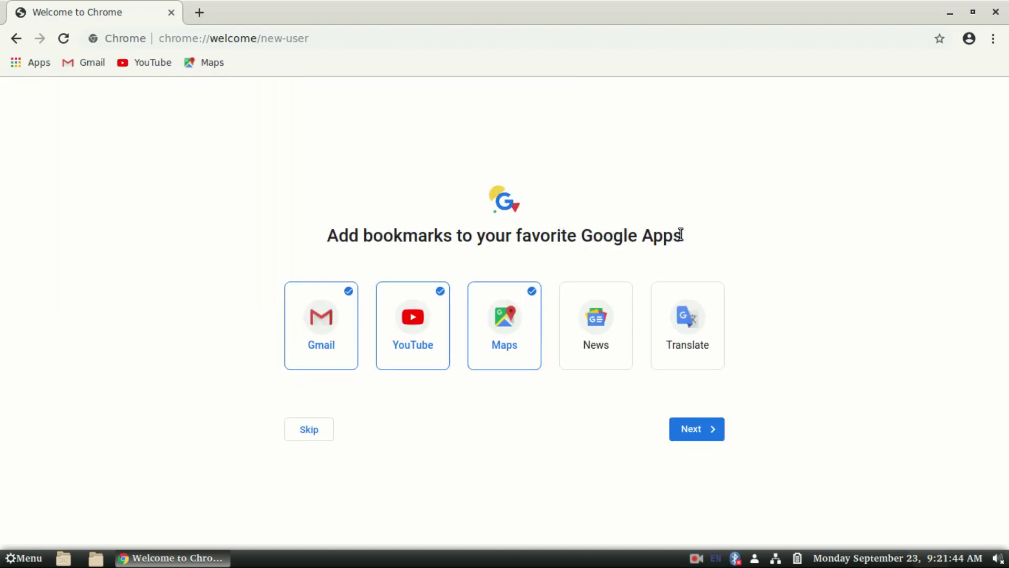
click(696, 433)
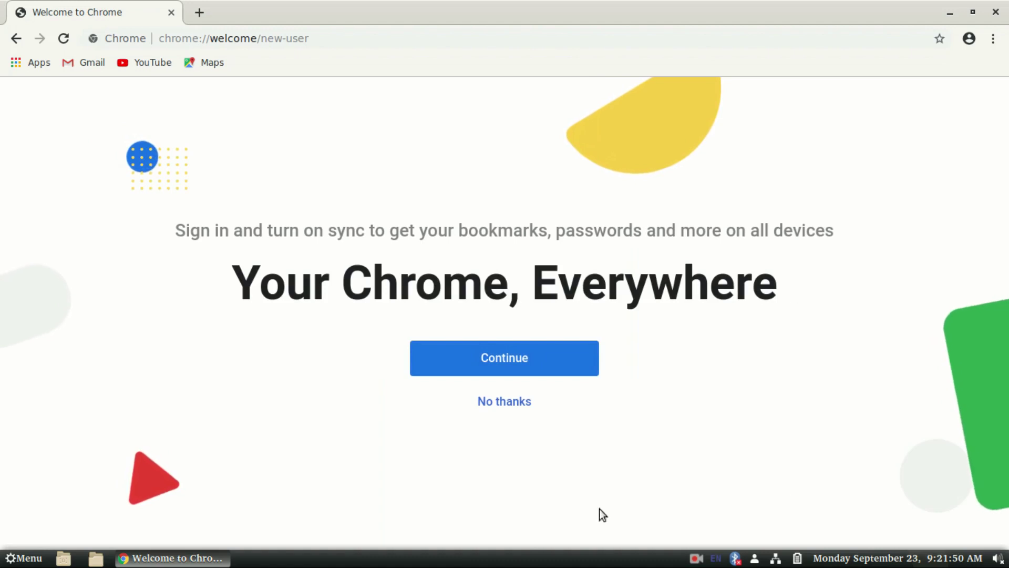
click(533, 364)
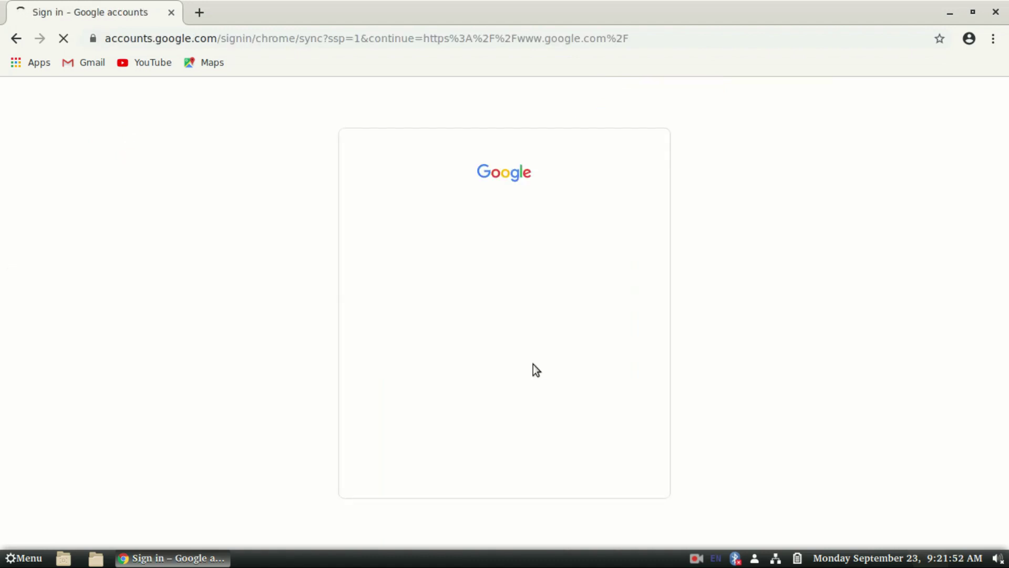